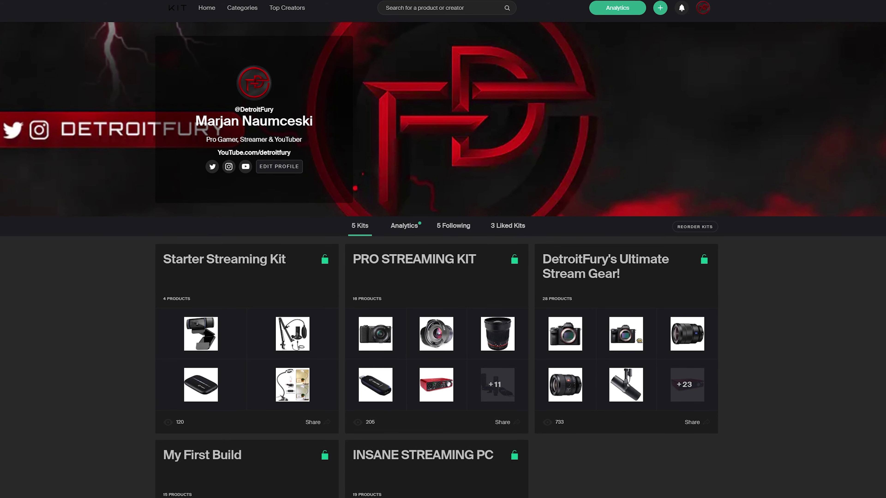
# - Open the Starter Streaming Kit product page in Kit and look through it
pyautogui.scroll(-6, 443, 255)
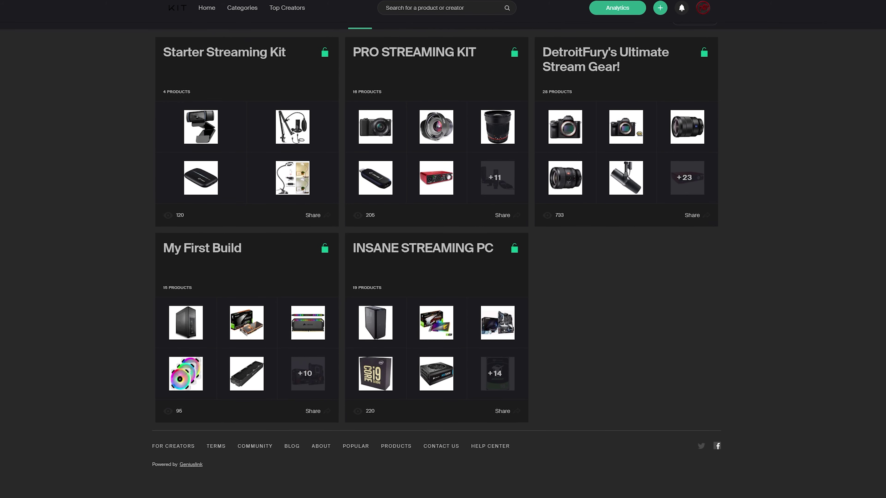
pyautogui.click(277, 81)
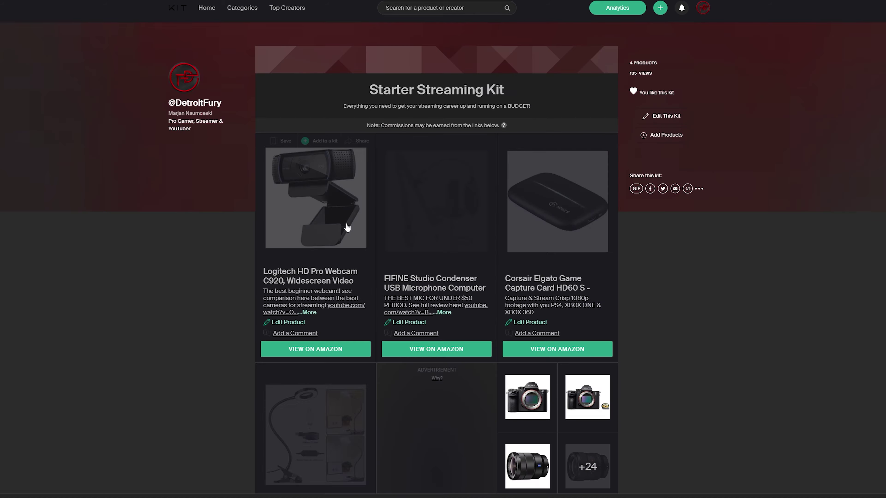
pyautogui.scroll(-5, 854, 330)
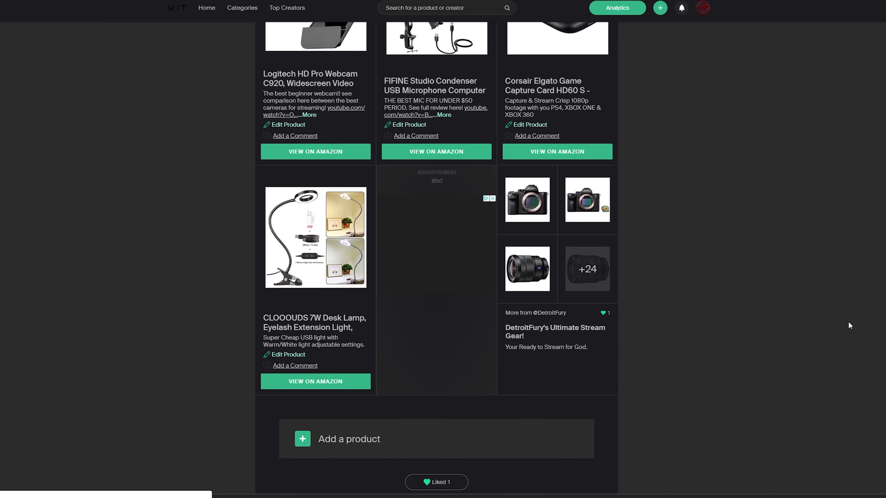
pyautogui.scroll(3, 847, 321)
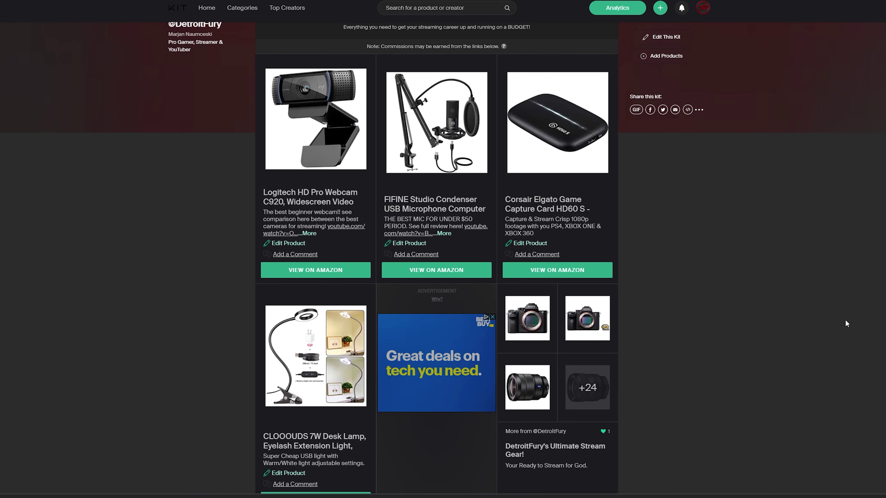
# - Go to the Ultimate Stream Gear kit and scroll down through its products
pyautogui.click(575, 373)
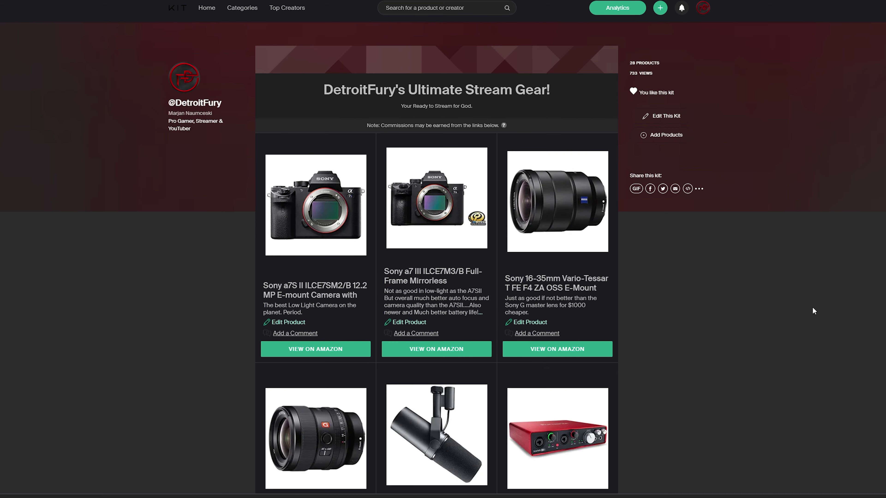
pyautogui.scroll(-7, 814, 311)
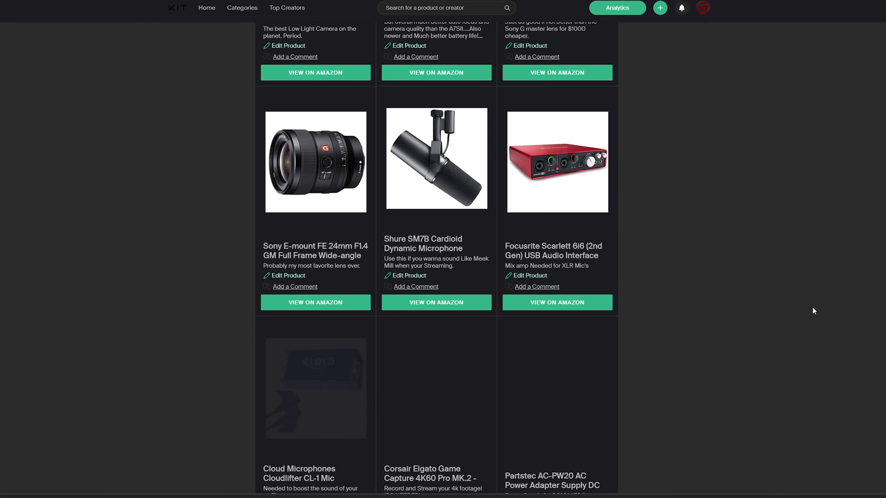
pyautogui.scroll(-6, 813, 308)
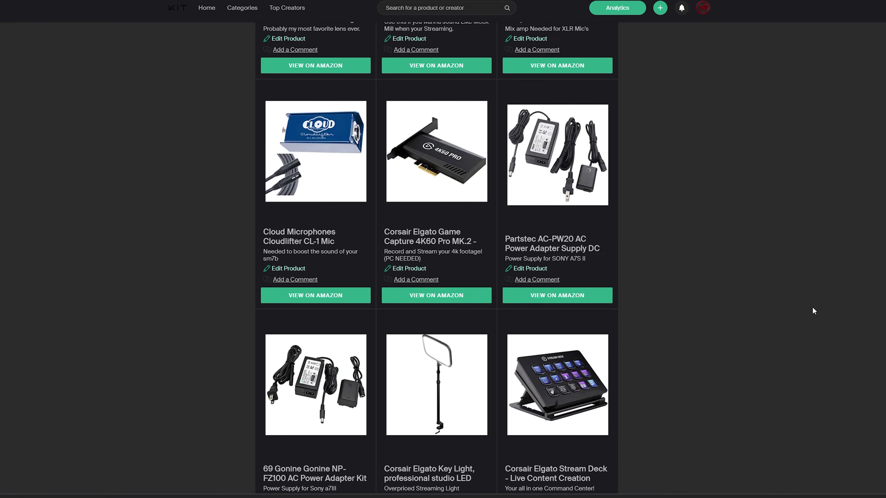
pyautogui.scroll(-6, 812, 308)
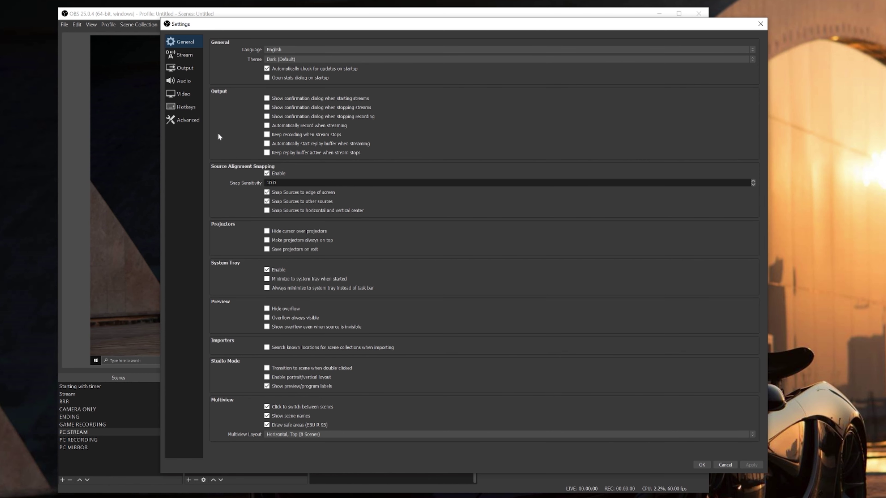
# - On the Stream page, keep Twitch as the service and select the existing stream key
pyautogui.click(187, 55)
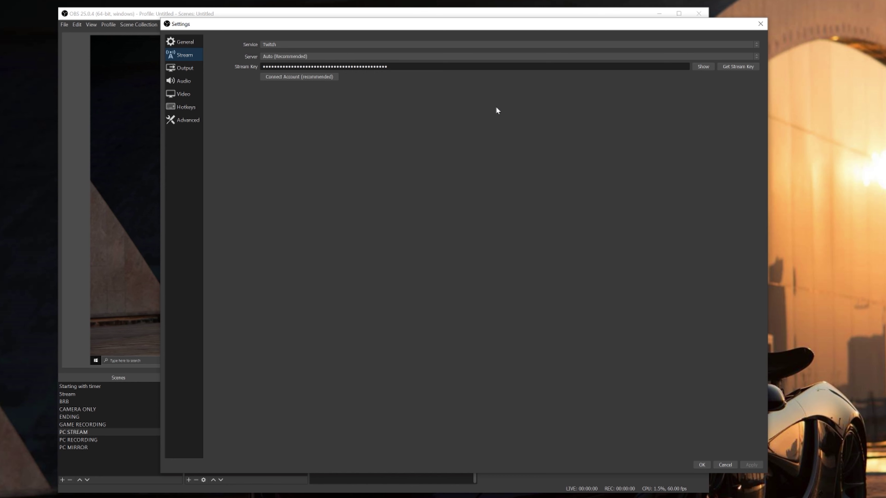
pyautogui.click(428, 45)
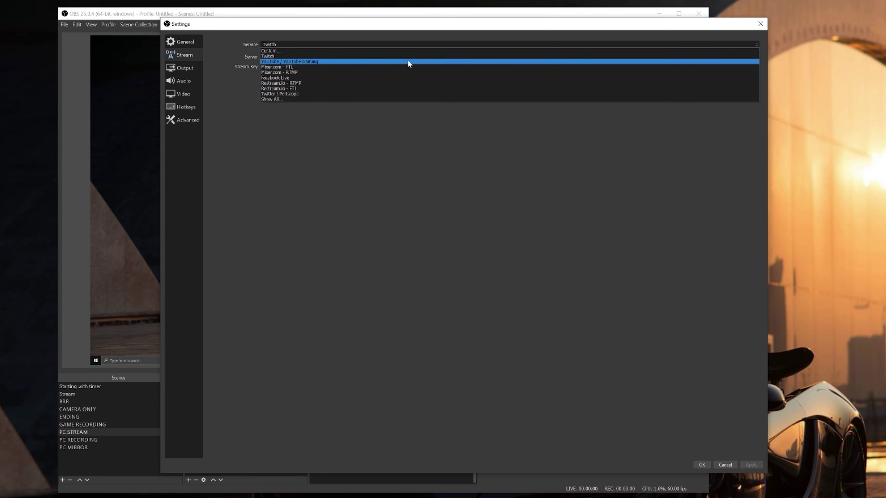
pyautogui.click(412, 56)
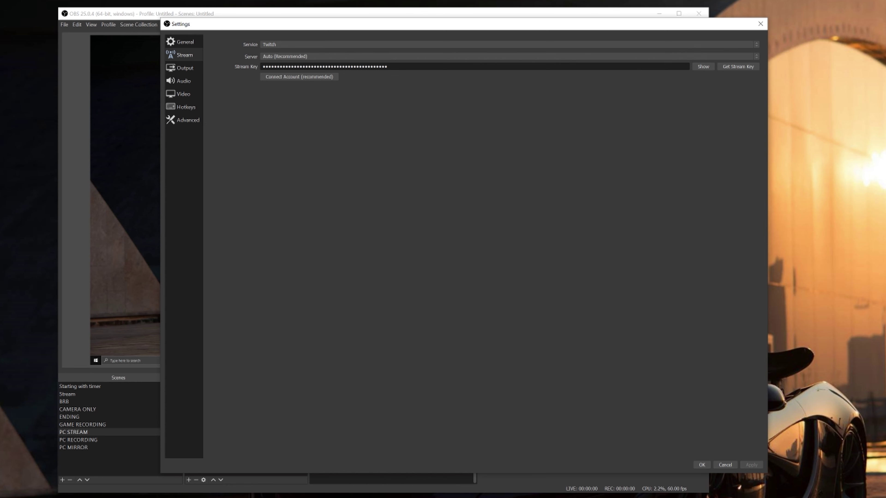
pyautogui.press('Tab')
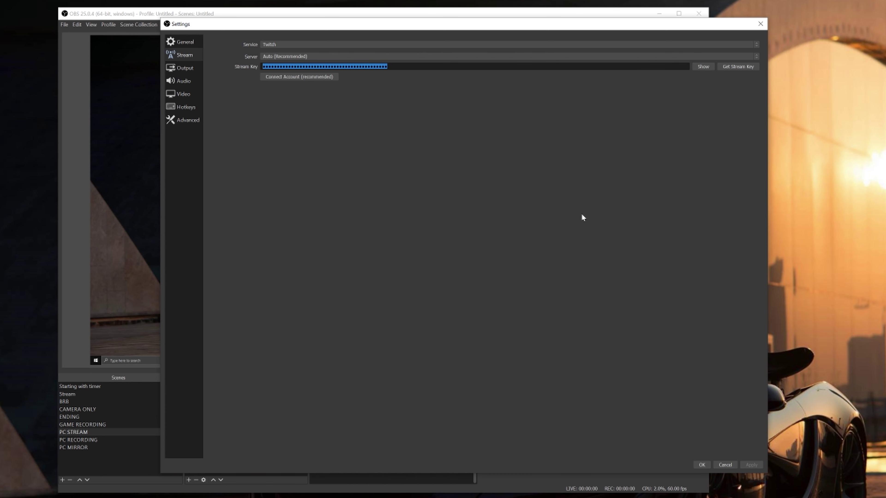
pyautogui.click(189, 68)
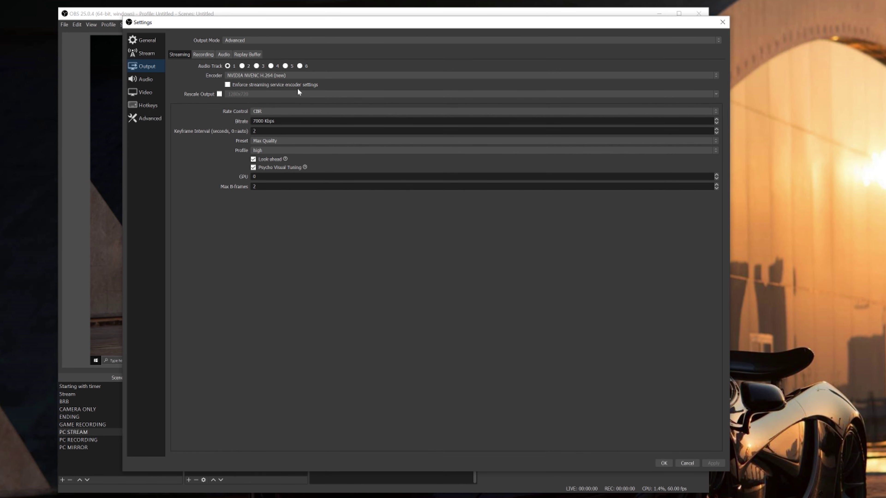
# - Keep Advanced output mode and the NVIDIA NVENC H.264 (new) streaming encoder
pyautogui.click(302, 39)
pyautogui.click(300, 52)
pyautogui.click(281, 76)
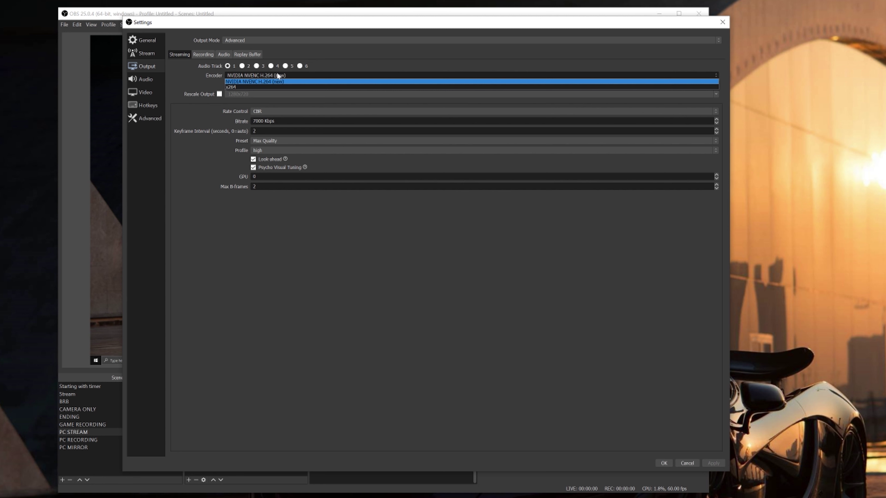
pyautogui.click(259, 81)
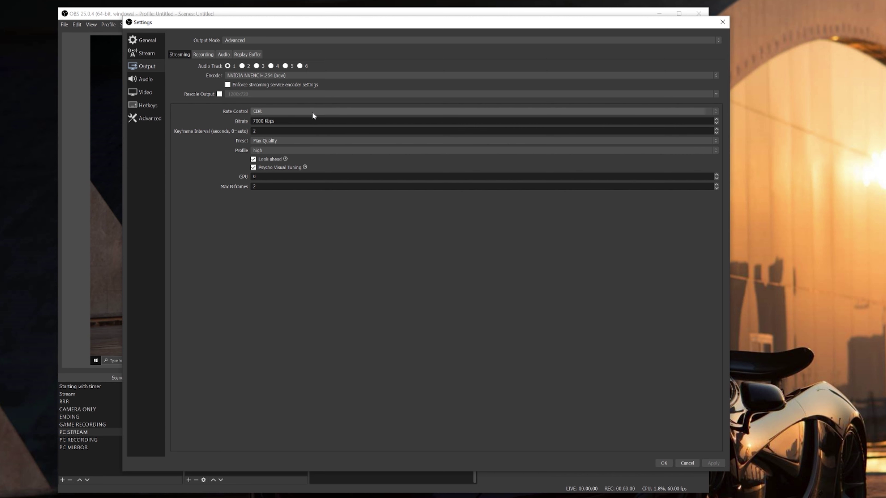
# - Set the stream bitrate to 2000 Kbps and the keyframe interval to 0
pyautogui.doubleClick(306, 121)
pyautogui.write('2000')
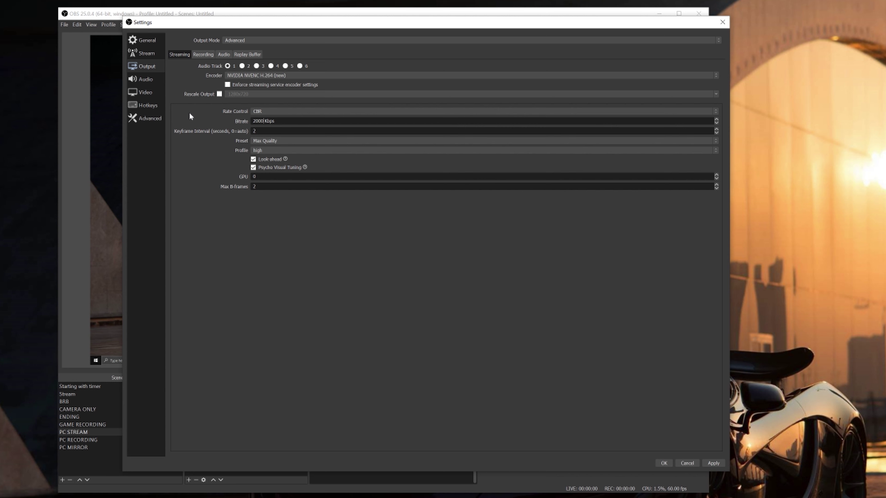
pyautogui.press('Tab')
pyautogui.write('0')
# - Choose the Max Performance encoder preset and keep the high profile
pyautogui.click(269, 140)
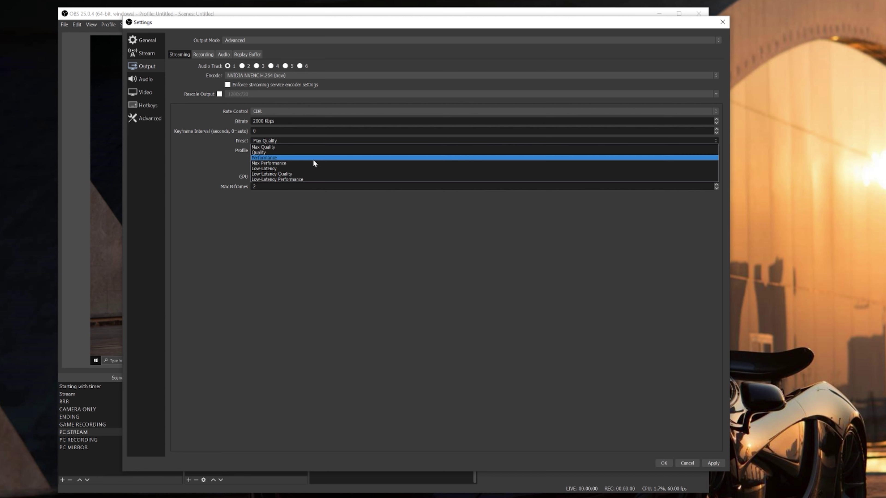
pyautogui.click(312, 163)
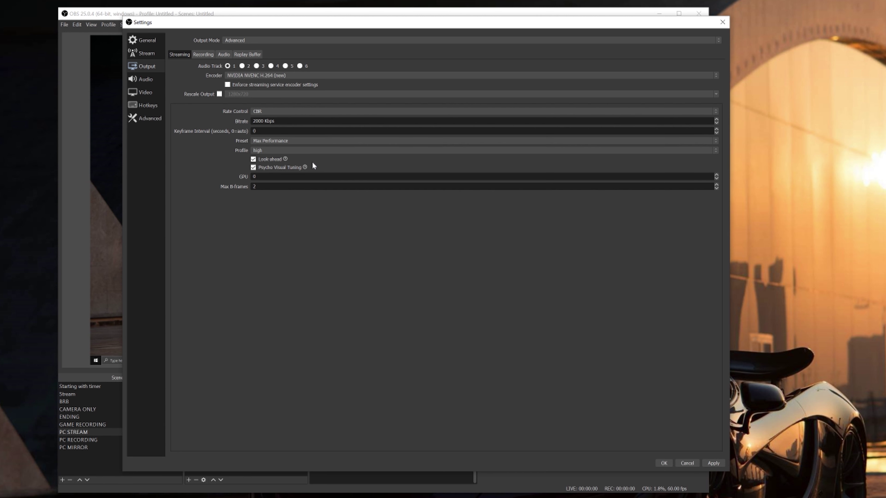
pyautogui.click(279, 150)
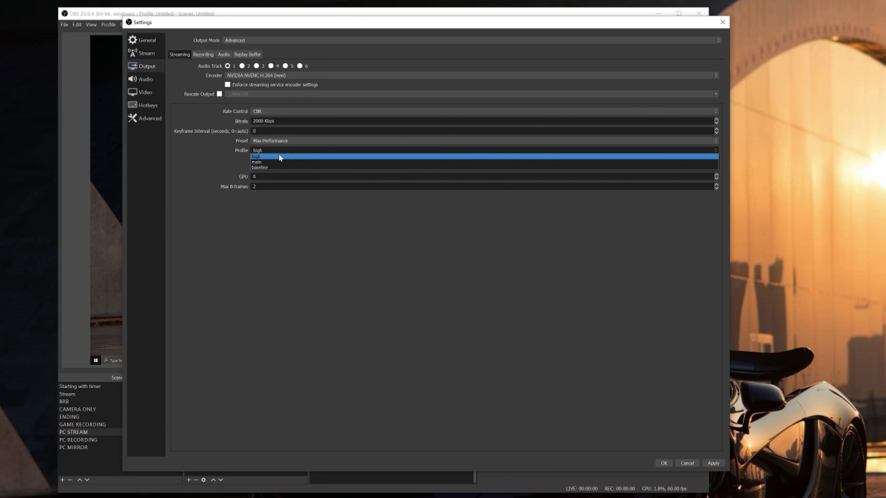
pyautogui.click(279, 157)
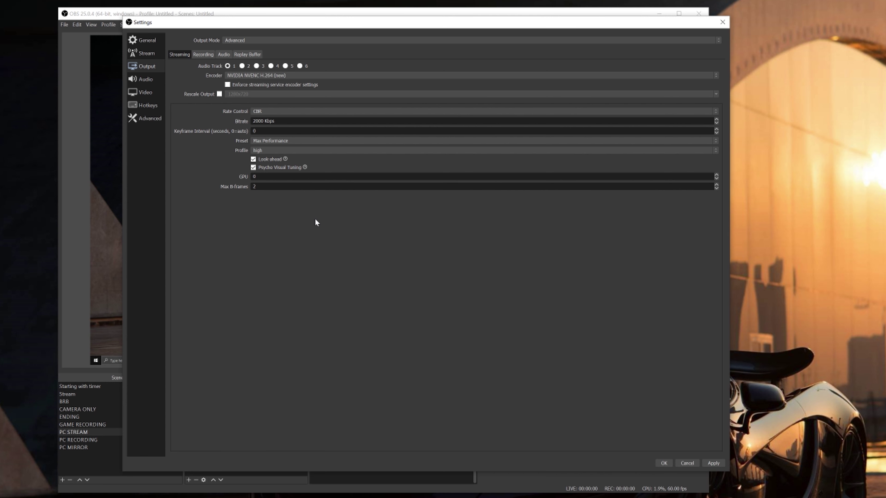
pyautogui.click(203, 54)
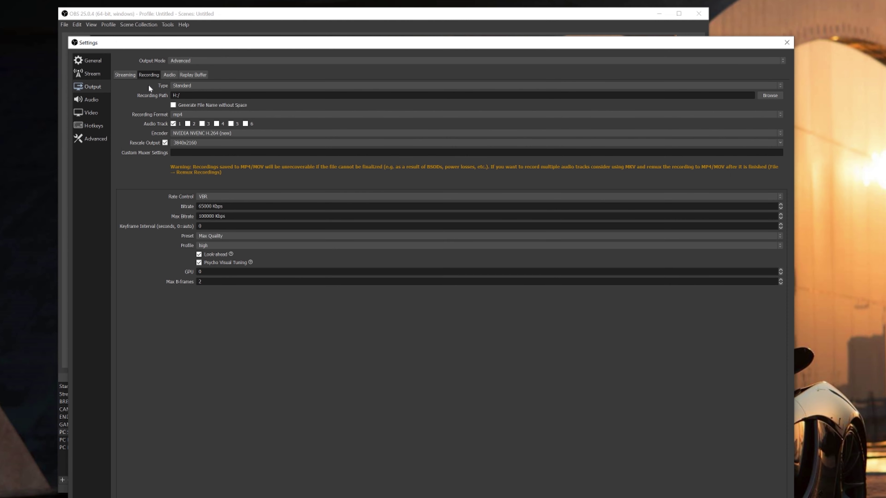
# - Keep Advanced output mode and VBR rate control for recording
pyautogui.click(205, 60)
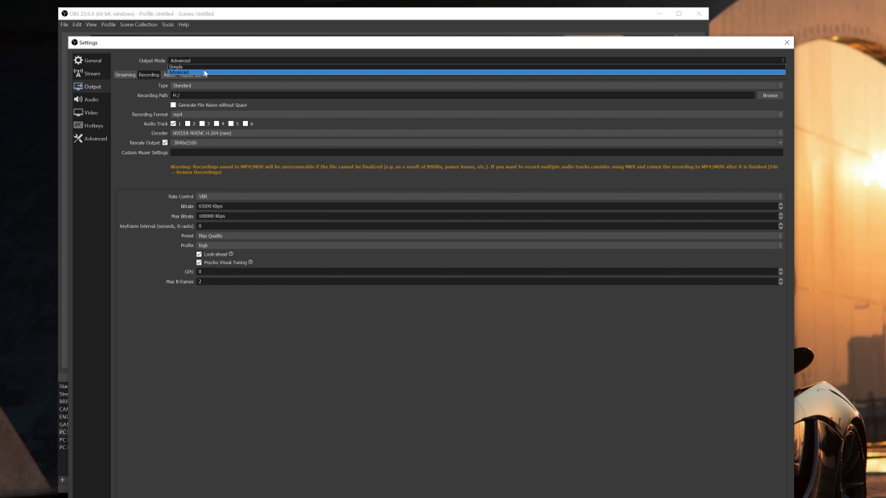
pyautogui.click(203, 72)
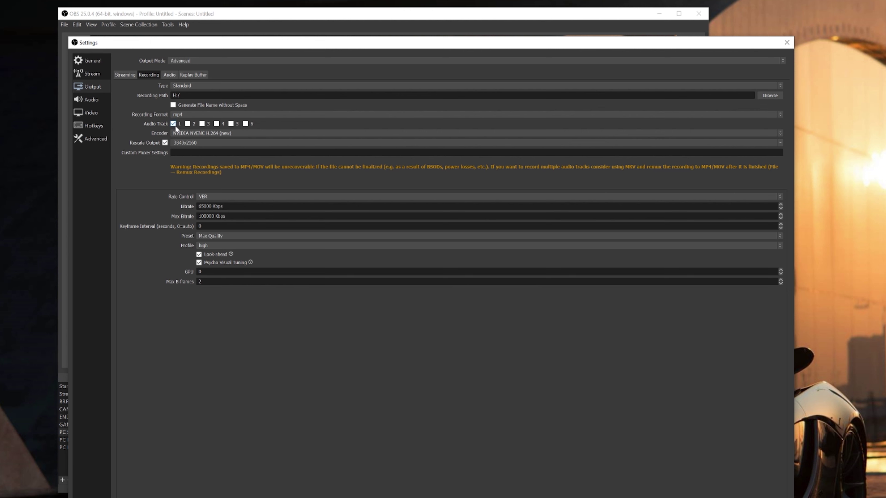
pyautogui.click(196, 133)
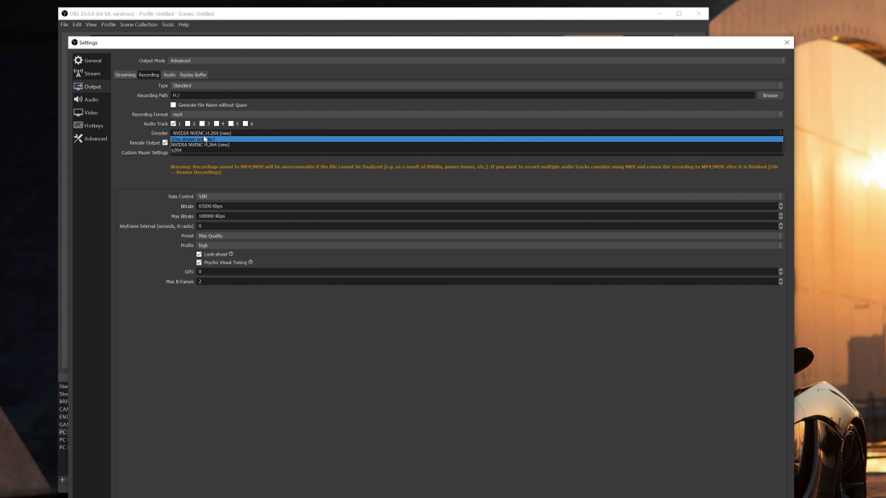
pyautogui.click(244, 197)
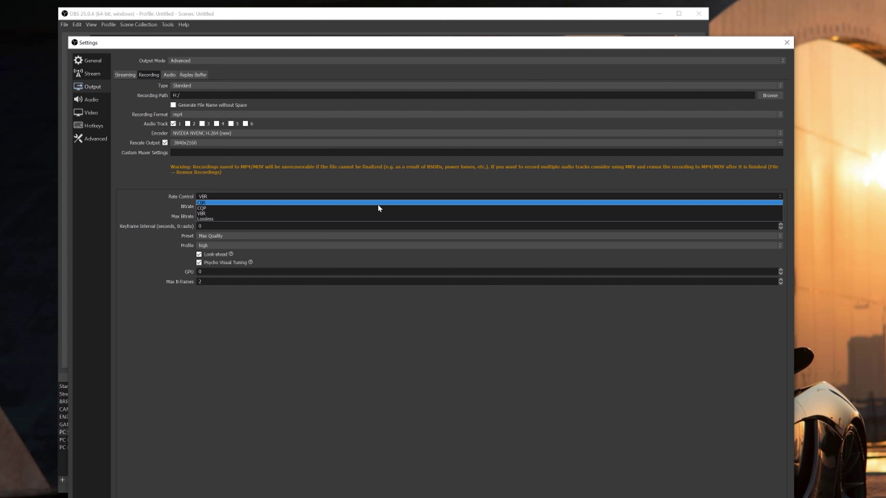
pyautogui.click(363, 213)
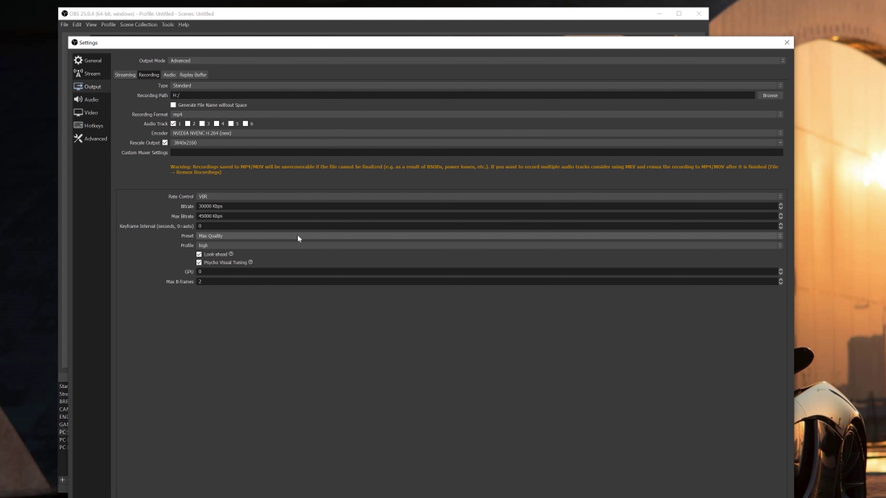
# - Change the recording encoder preset from Max Quality to Performance
pyautogui.click(315, 197)
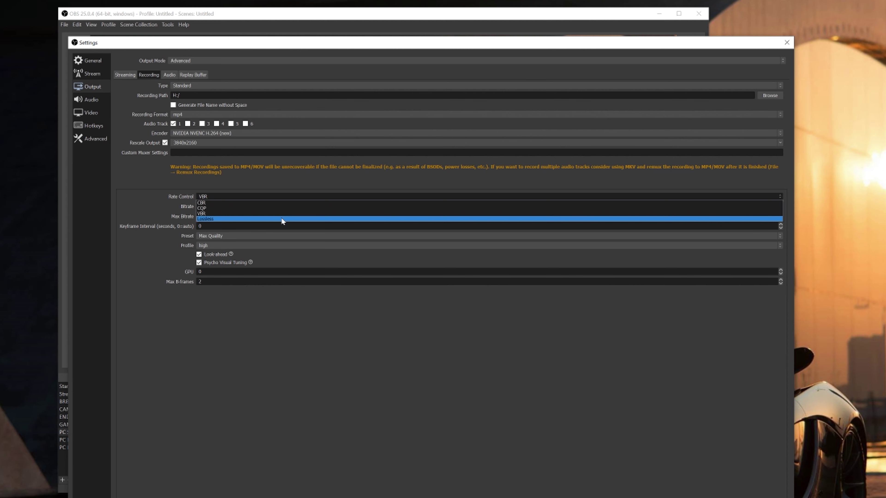
pyautogui.click(206, 236)
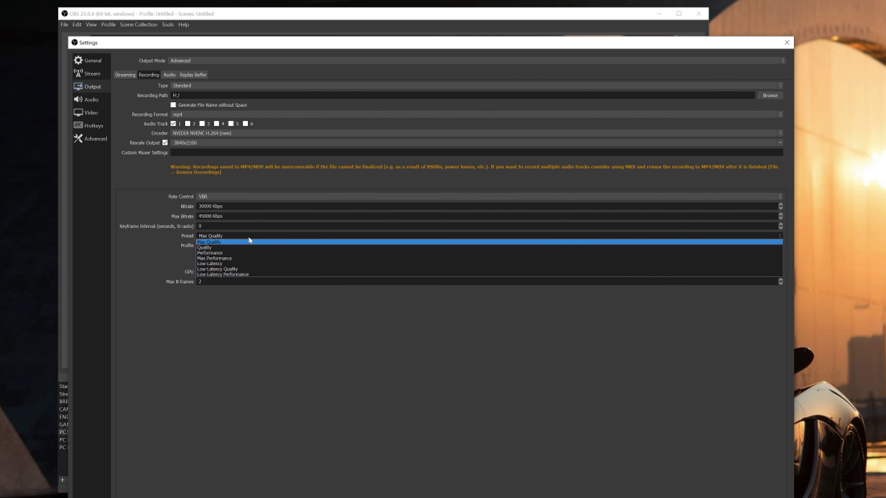
pyautogui.click(263, 252)
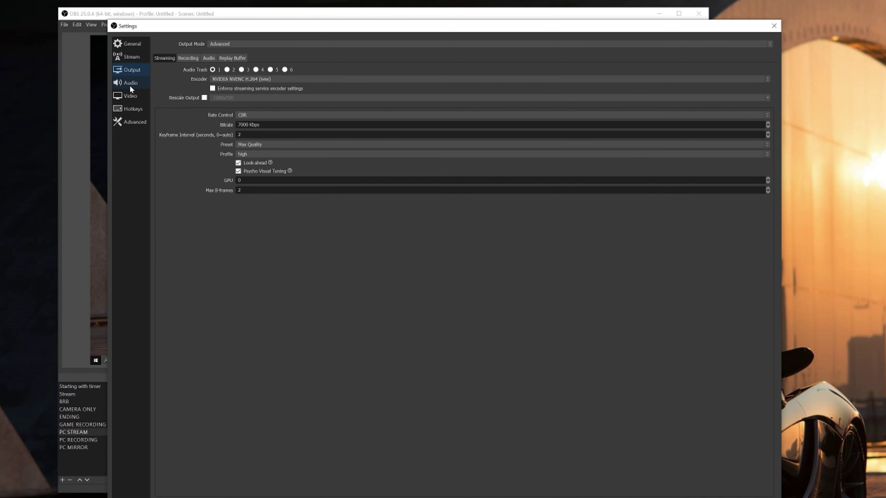
pyautogui.click(132, 83)
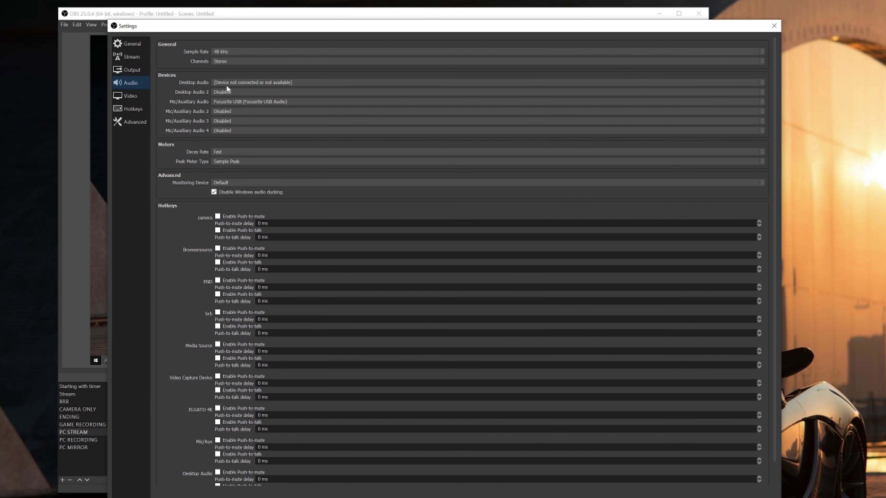
# - Keep a 48 kHz sample rate, the current desktop audio device and the Focusrite USB microphone
pyautogui.click(237, 53)
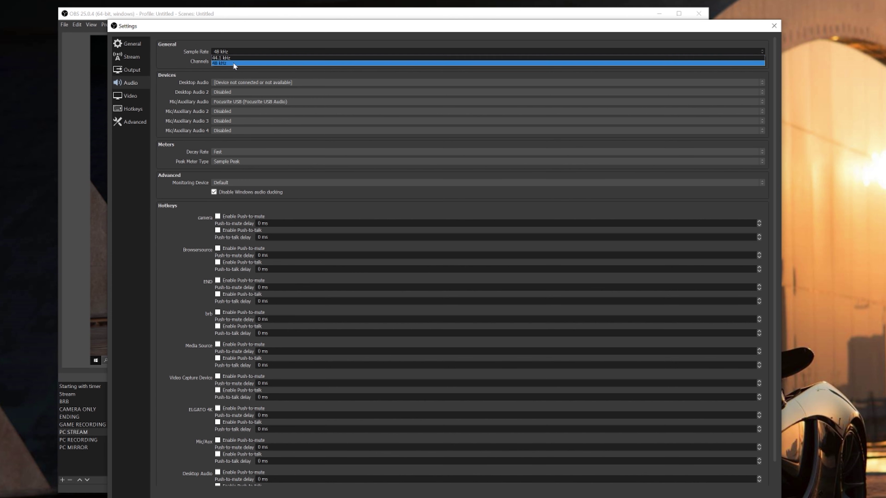
pyautogui.click(233, 63)
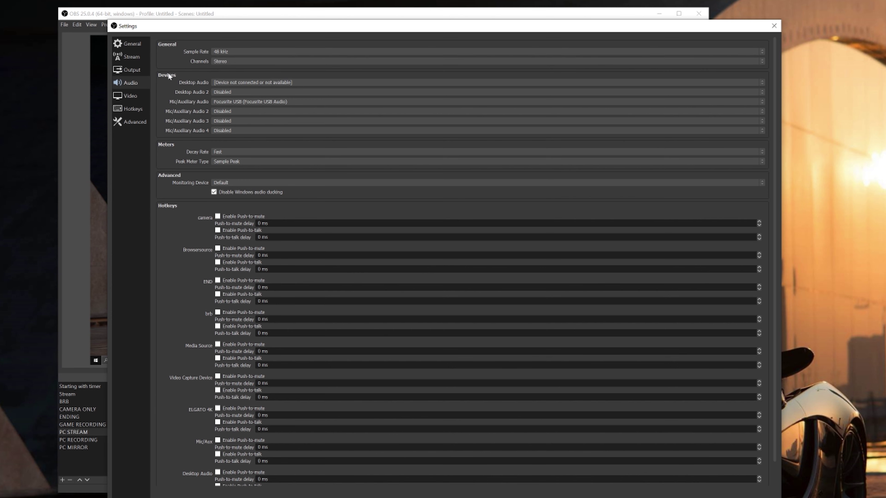
pyautogui.click(275, 82)
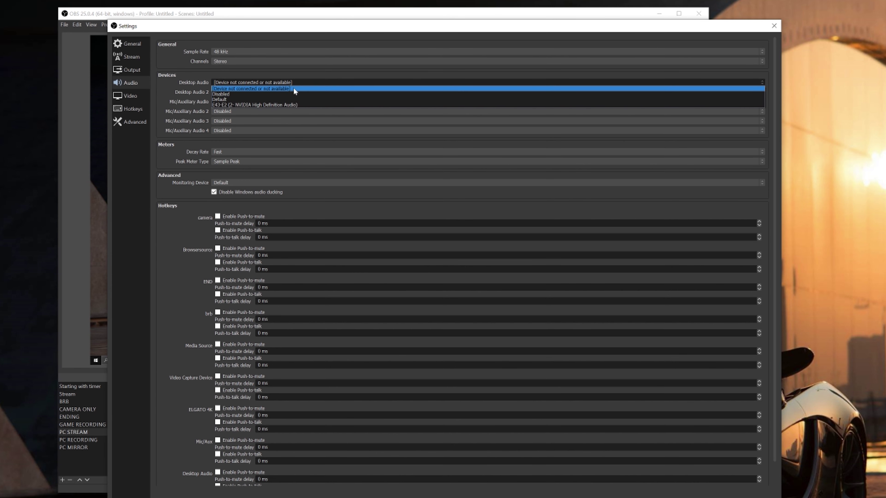
pyautogui.click(321, 89)
pyautogui.click(249, 101)
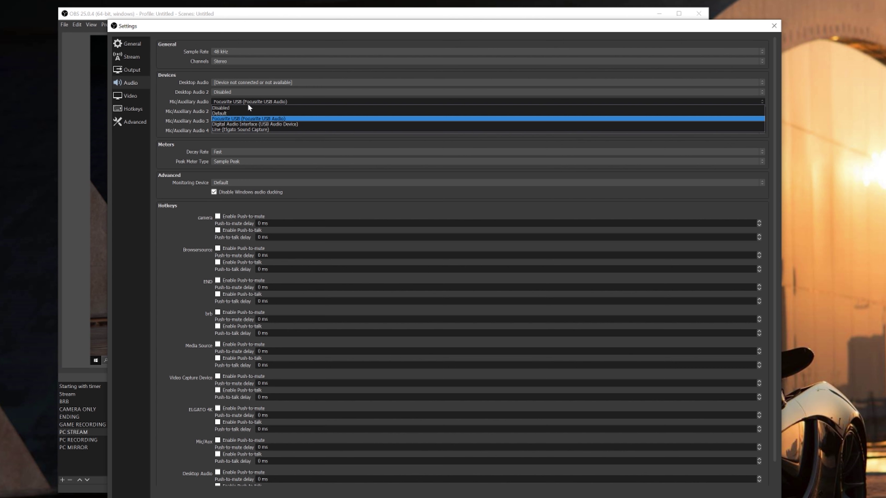
pyautogui.click(248, 105)
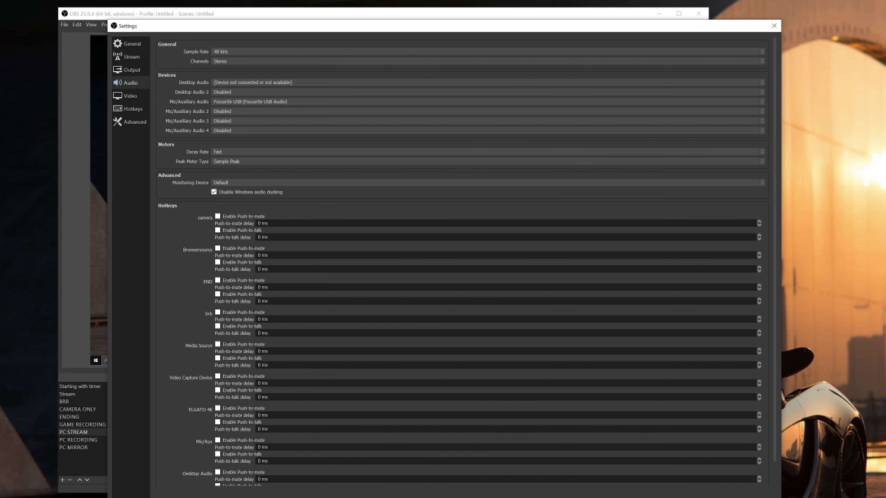
# - On the Video page, set the downscale filter to Bilinear and the frame rate to 50 PAL
pyautogui.click(127, 98)
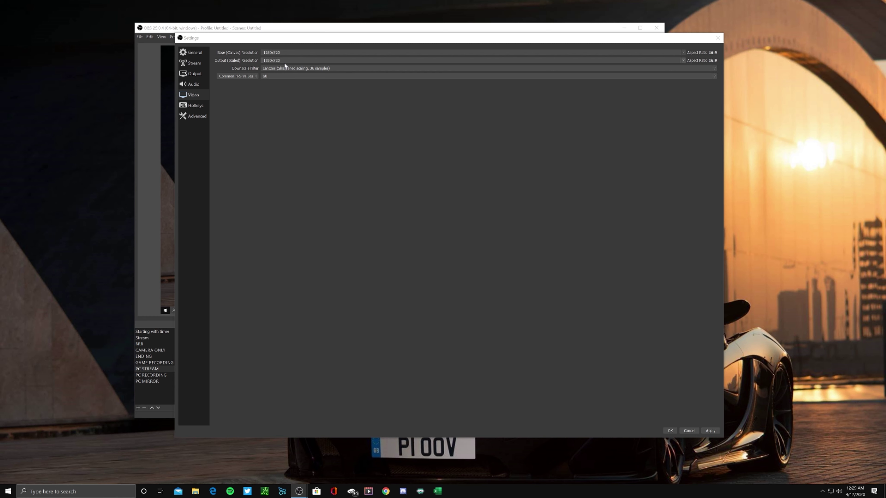
pyautogui.click(337, 68)
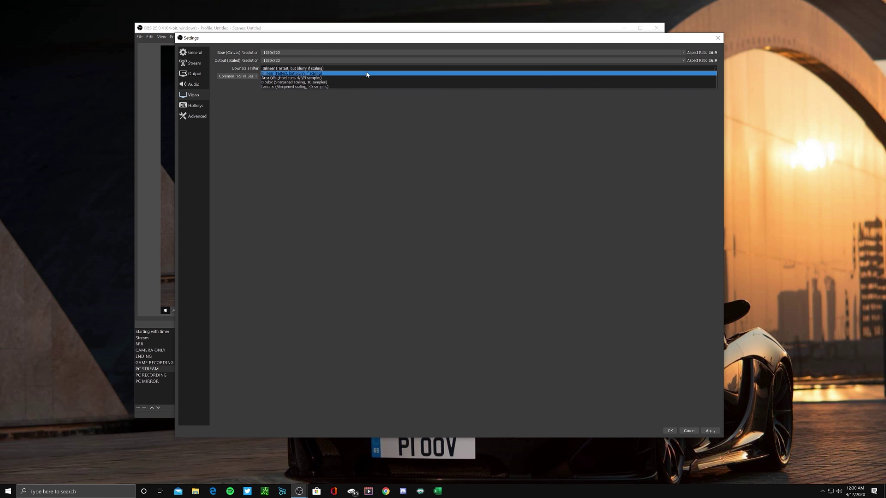
pyautogui.click(573, 76)
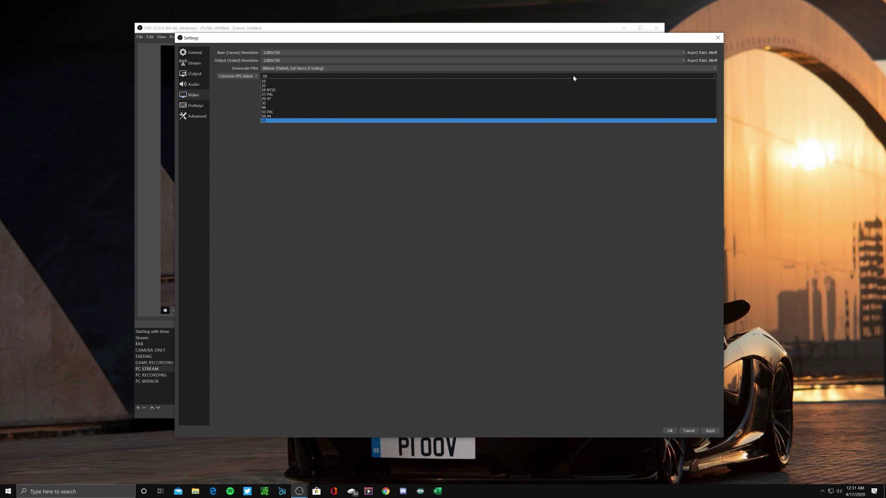
pyautogui.click(519, 112)
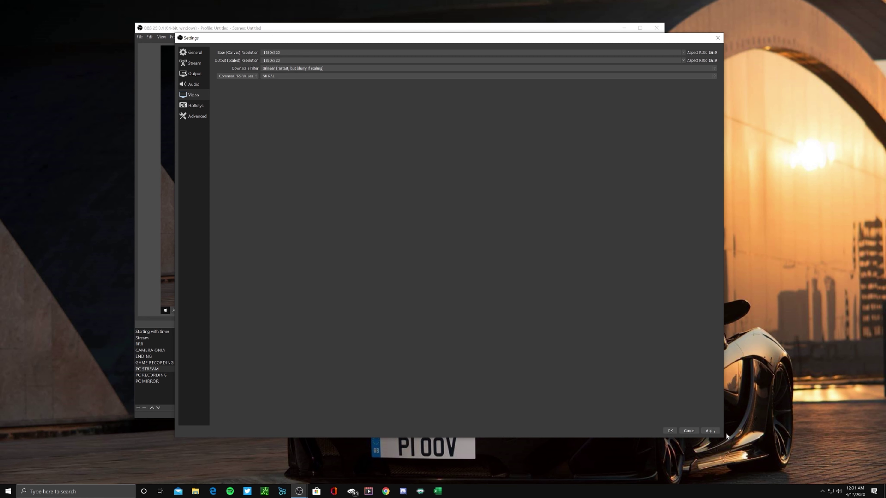
pyautogui.click(191, 105)
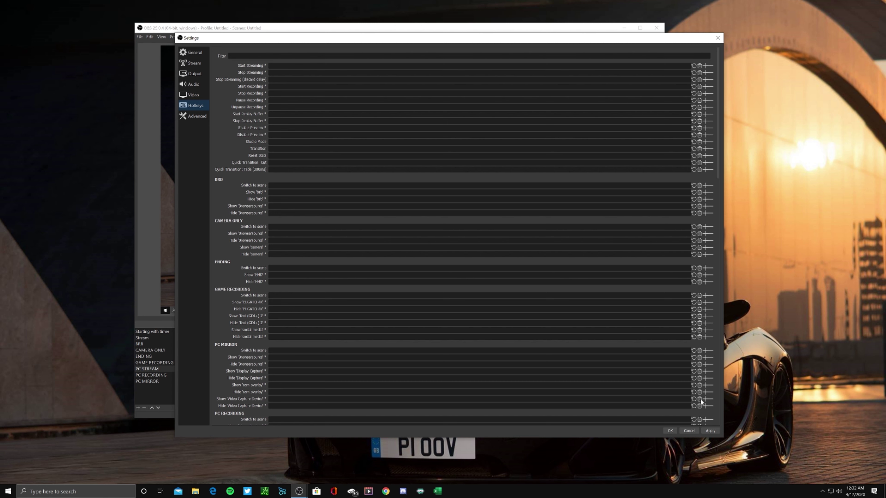
# - In Advanced settings, set process priority to Above Normal and keep colour range Full
pyautogui.click(197, 117)
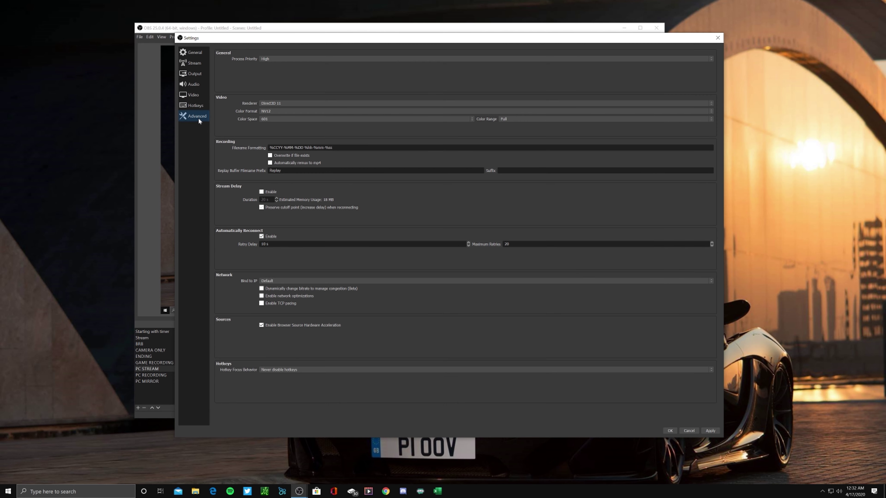
pyautogui.click(311, 59)
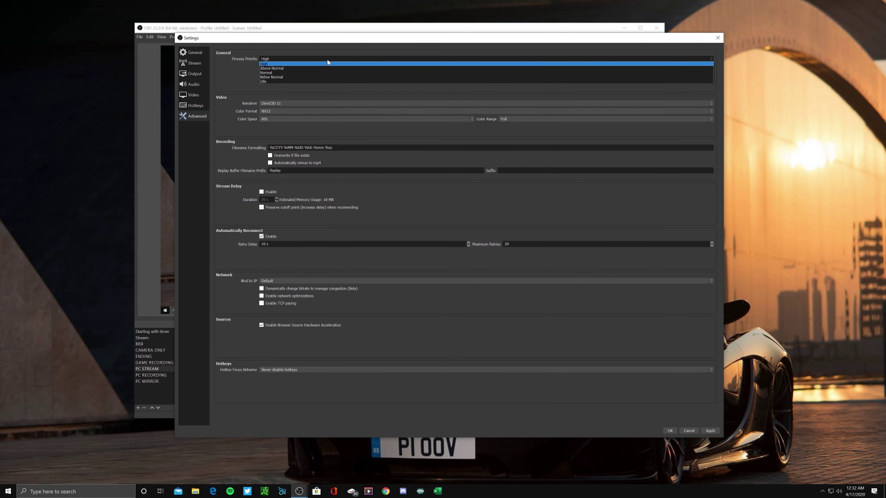
pyautogui.click(313, 67)
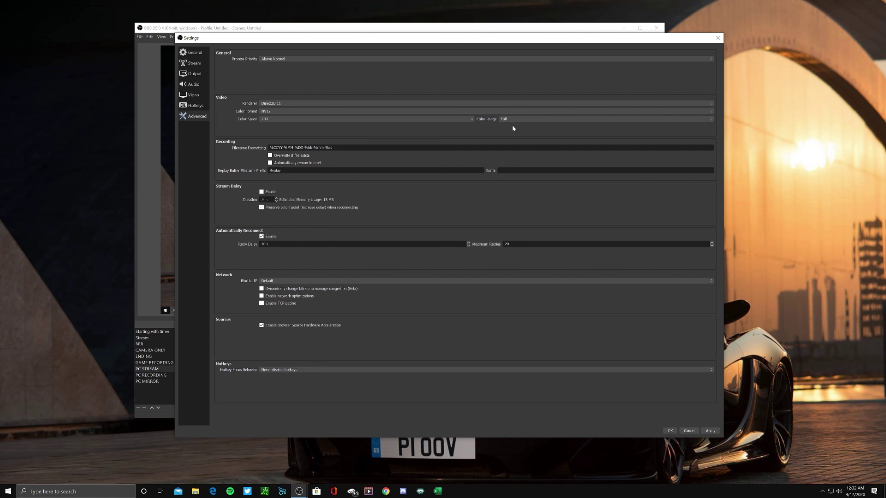
pyautogui.click(532, 120)
pyautogui.click(525, 129)
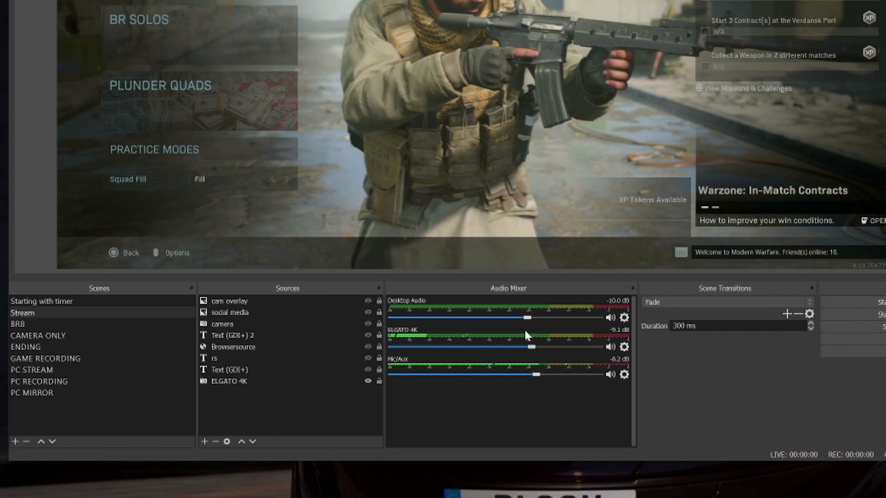
# - Open Filters from the ELGATO 4K source's gear menu in the Audio Mixer
pyautogui.click(621, 347)
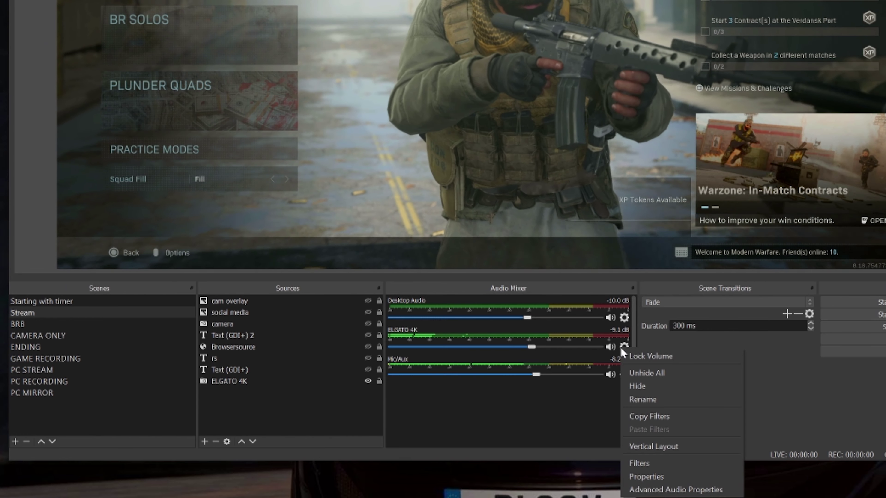
pyautogui.click(662, 460)
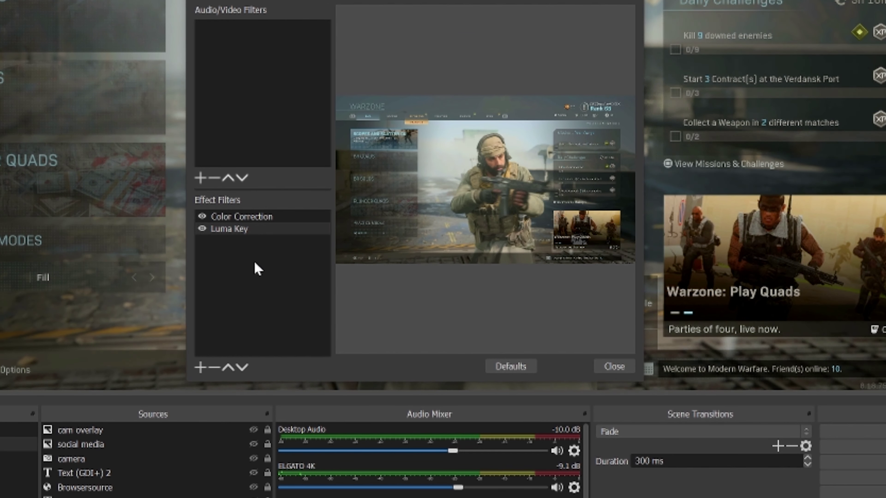
pyautogui.click(200, 367)
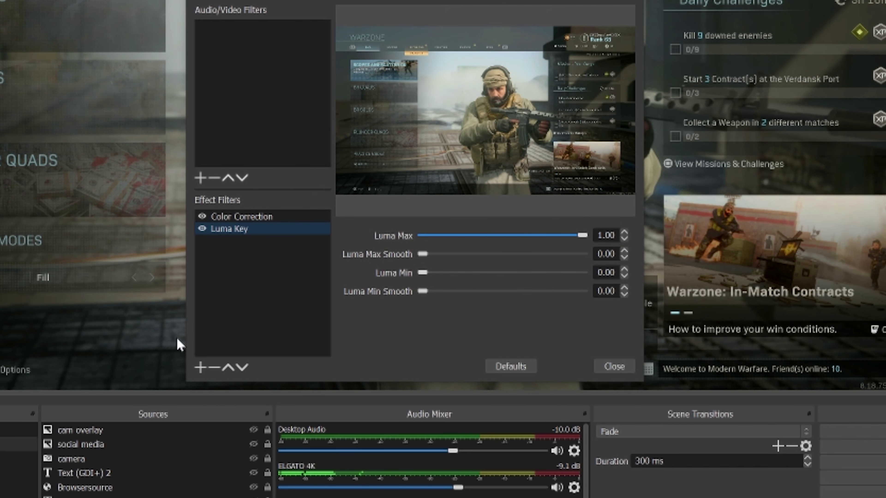
pyautogui.click(262, 217)
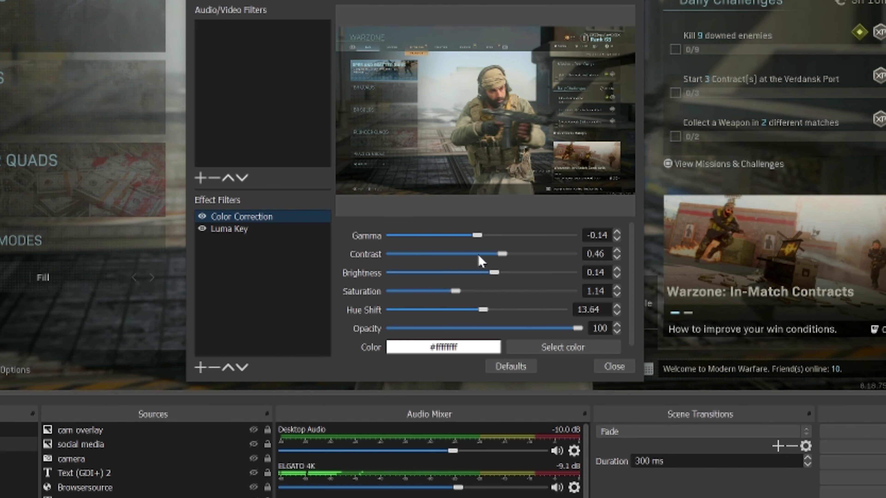
pyautogui.click(258, 231)
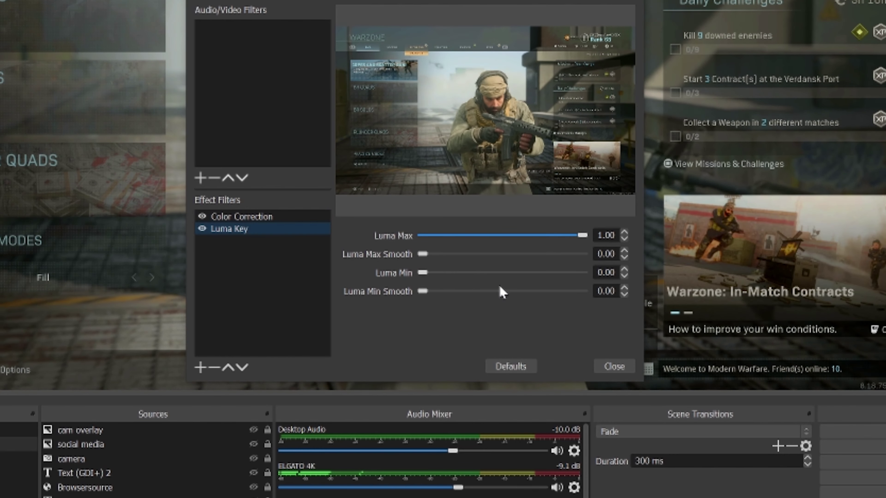